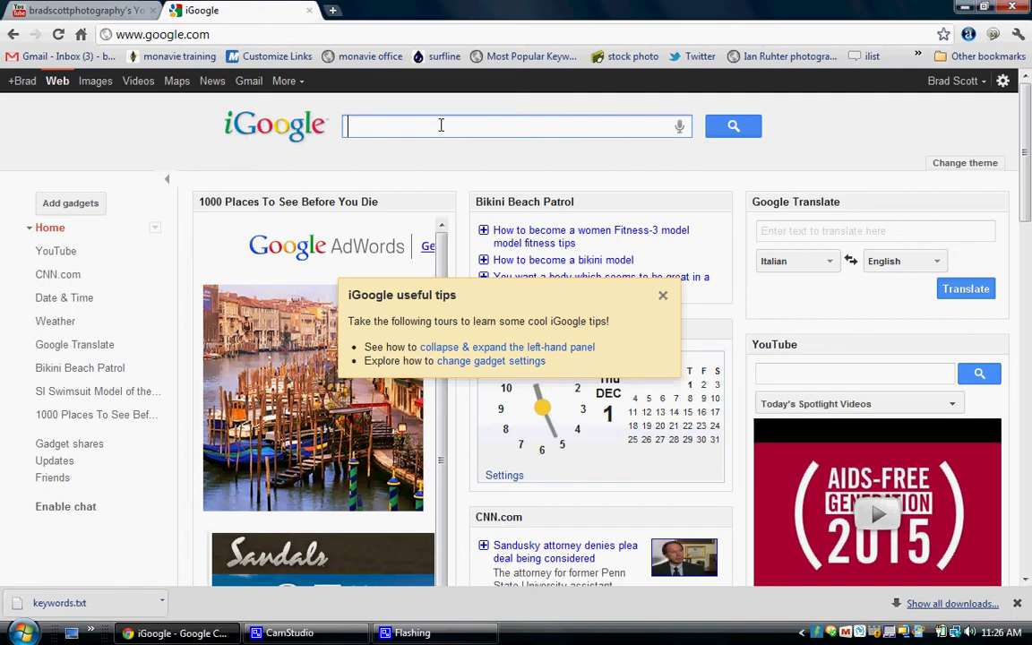
Search Google for 'youtube keyword tool' and open the Keyword Suggestion Tool result
text(youtube keyword tool)
key(Return)
click(321, 557)
Generate keyword ideas for 'fitness', showing results like zumba and workout
scroll(491, 383, down, 1)
click(431, 388)
text(fitness)
click(392, 479)
drag(1026, 144, 1026, 239)
scroll(1026, 239, down, 1)
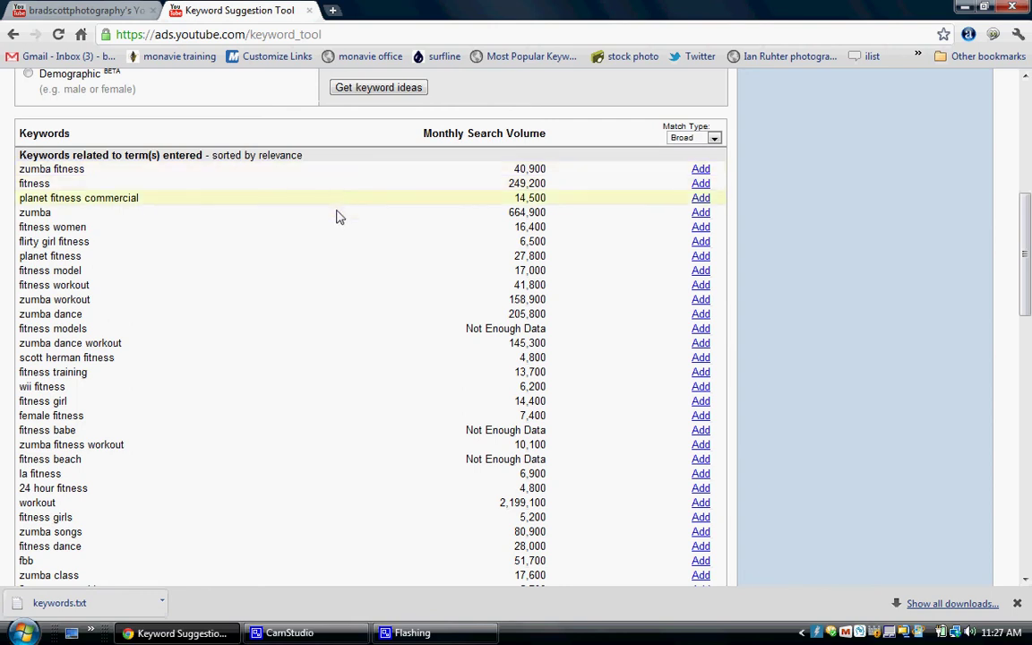
click(89, 10)
click(238, 10)
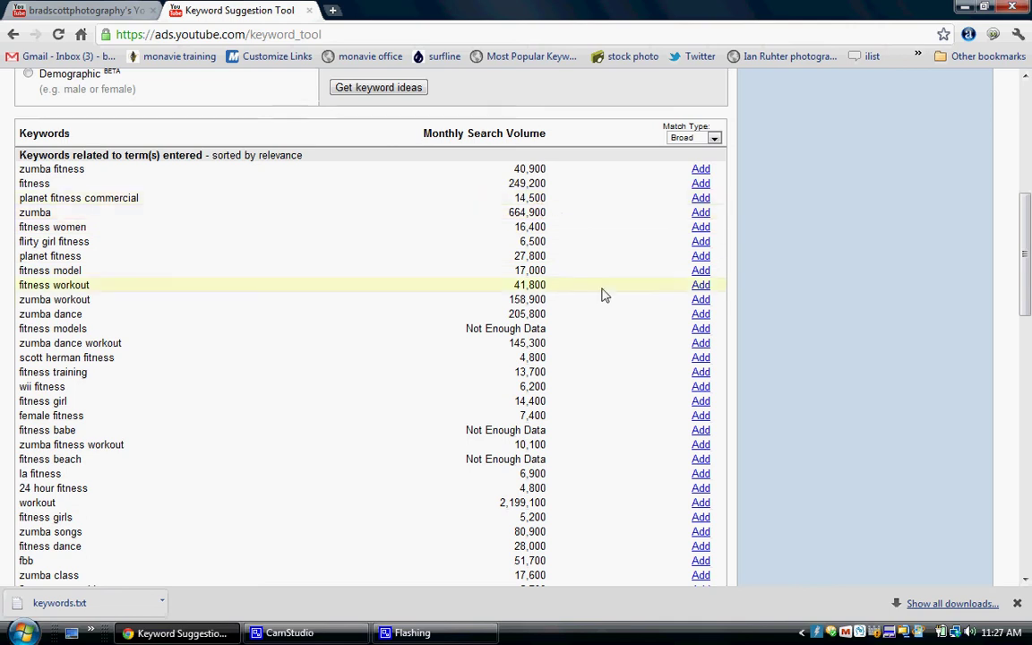
drag(1027, 208, 1027, 209)
drag(1027, 210, 1027, 265)
Add fitness girl, workout, fitness competition and bodybuilding to the selected keywords
click(703, 174)
click(704, 275)
click(700, 361)
drag(1025, 316, 1026, 374)
click(700, 234)
scroll(1026, 270, up, 1)
scroll(1026, 270, up, 4)
scroll(896, 260, up, 3)
scroll(806, 246, up, 1)
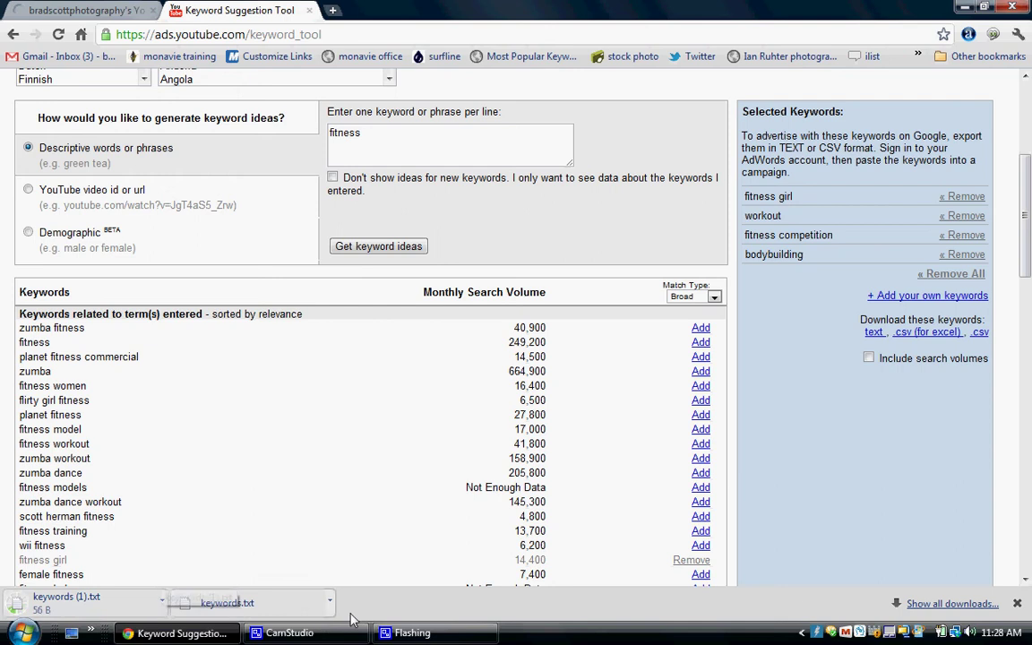
Open the downloaded keywords.txt in Notepad, add commas after the keywords, and select the text
click(330, 602)
click(365, 542)
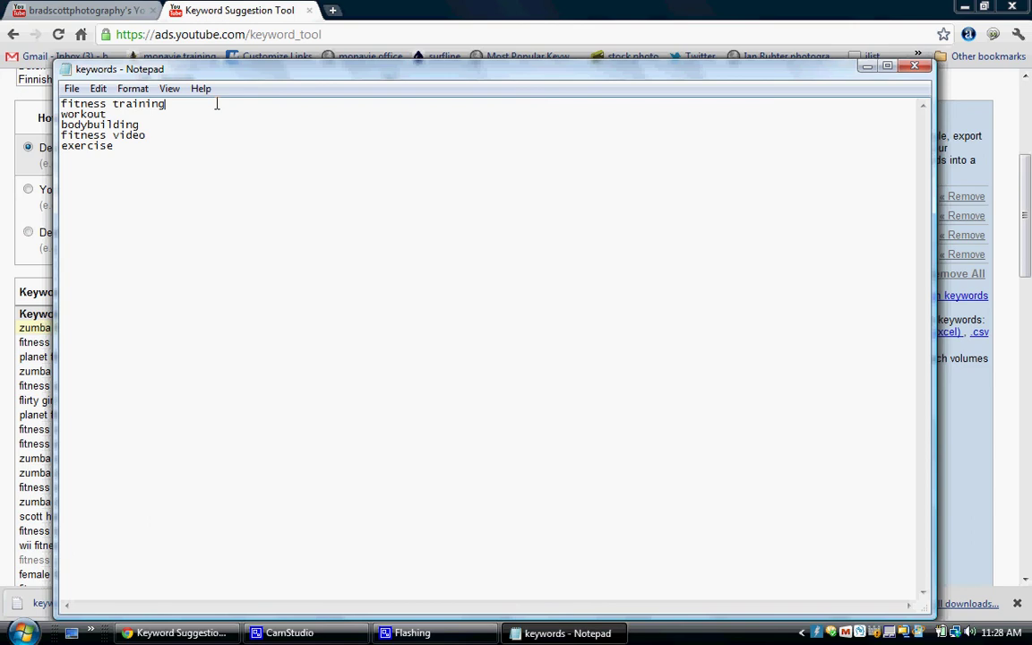
text(,,,)
click(152, 145)
text(,,)
drag(139, 145, 54, 79)
Discard the Notepad edits, open Video Manager, and show extra options for Lady Gaga - Telephone
click(914, 67)
click(546, 328)
click(129, 9)
click(872, 97)
click(807, 148)
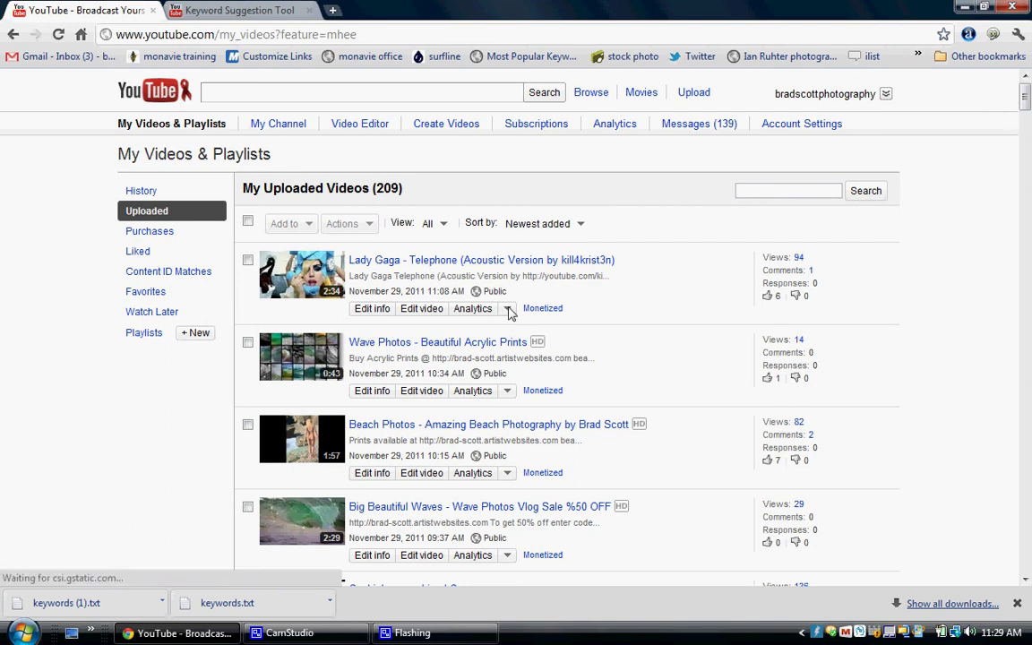
click(508, 309)
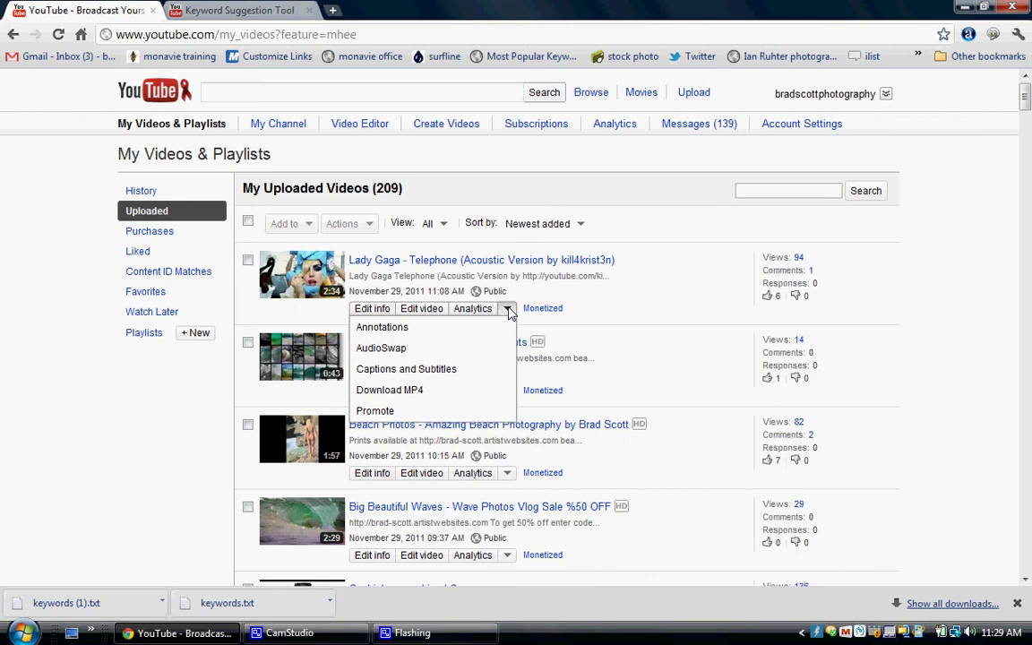
Choose Captions and Subtitles for the Lady Gaga - Telephone video
click(404, 370)
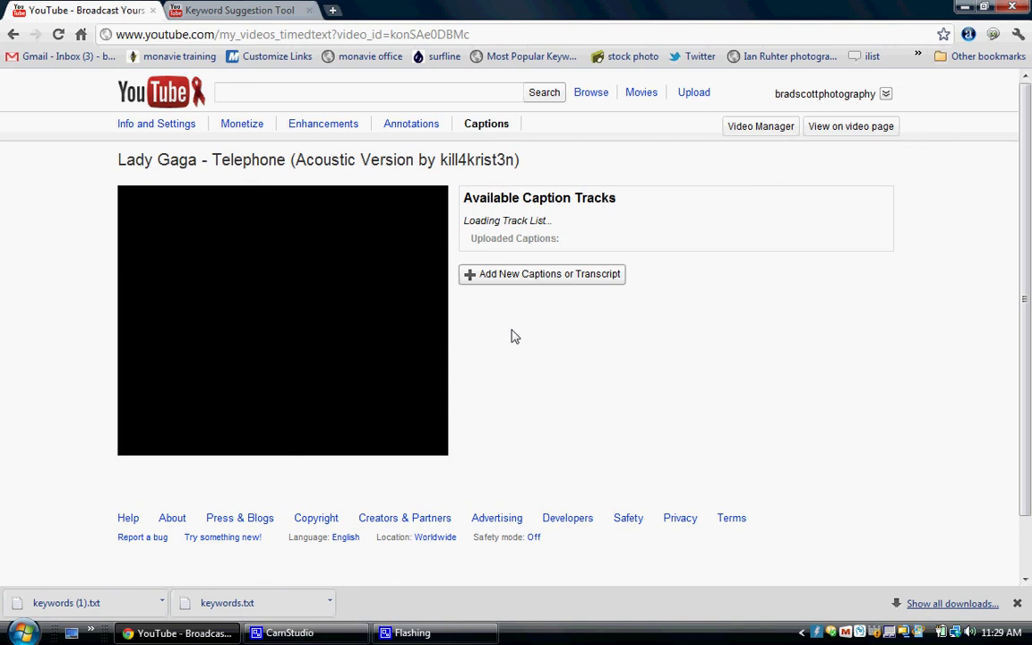